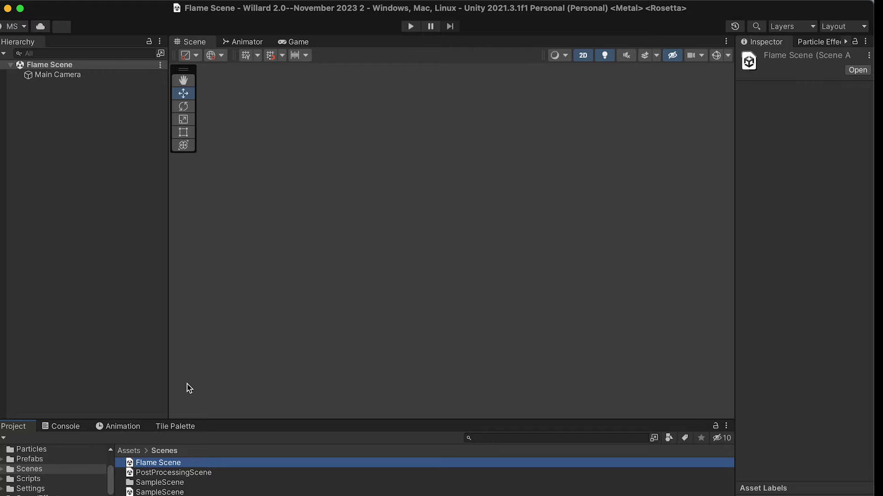
- Add a new Particle System effect to the Flame Scene
{"action": "right_click", "coordinate": [63, 179]}
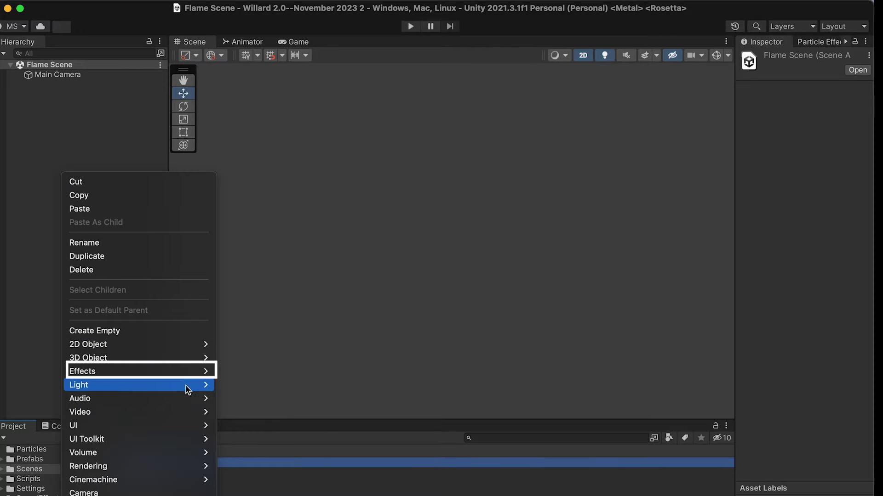
{"action": "mouse_move", "coordinate": [198, 372]}
{"action": "left_click", "coordinate": [264, 366]}
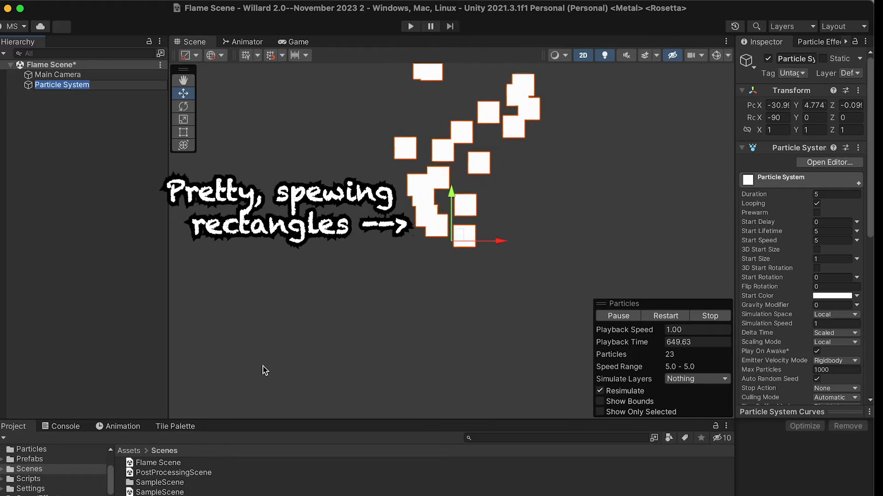
- Set the particle system's position to 0 on X, Y and Z and frame it in the scene view
{"action": "left_click", "coordinate": [783, 105]}
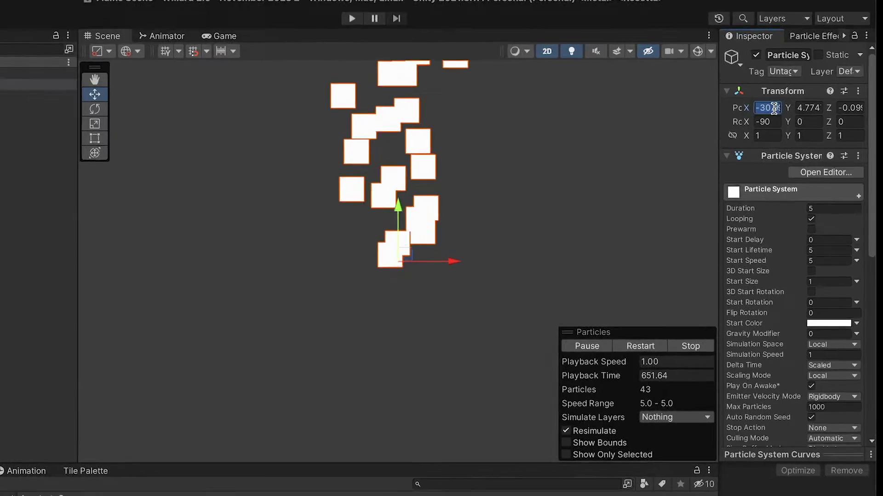
{"action": "type", "text": "0"}
{"action": "key", "text": "Tab"}
{"action": "type", "text": "0"}
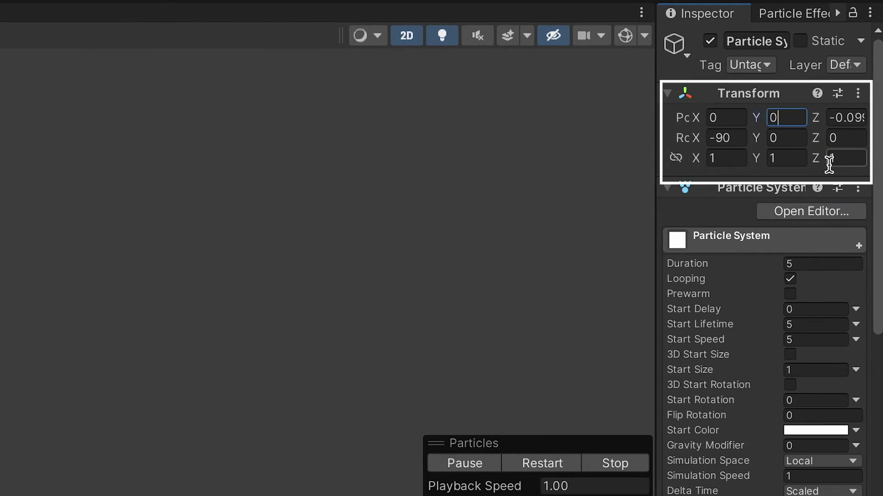
{"action": "key", "text": "Tab"}
{"action": "type", "text": "0"}
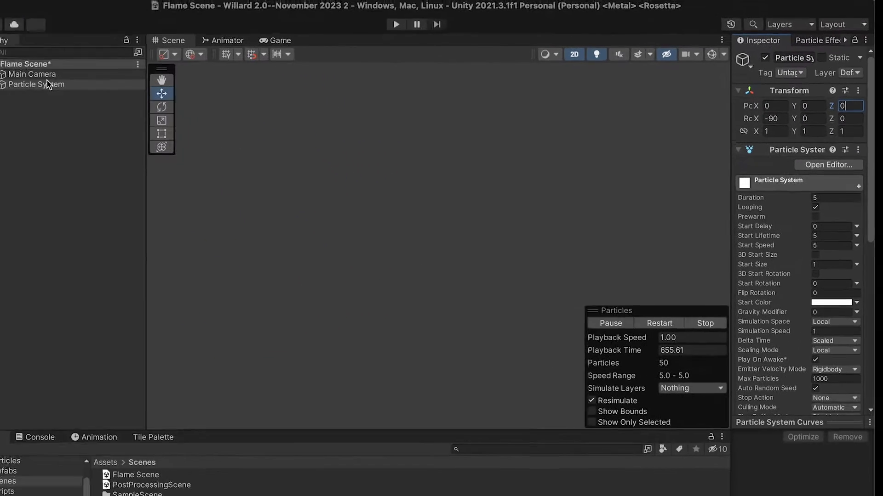
{"action": "left_click", "coordinate": [46, 84]}
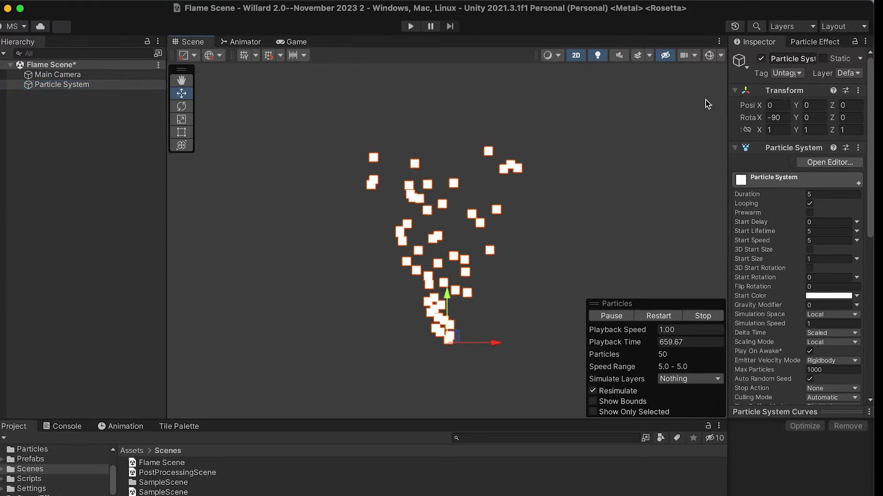
- Set the particle system's Duration to 3, Start Lifetime to 2 and Start Speed to 1
{"action": "left_click_drag", "start_coordinate": [727, 100], "coordinate": [667, 100]}
{"action": "left_click", "coordinate": [721, 90]}
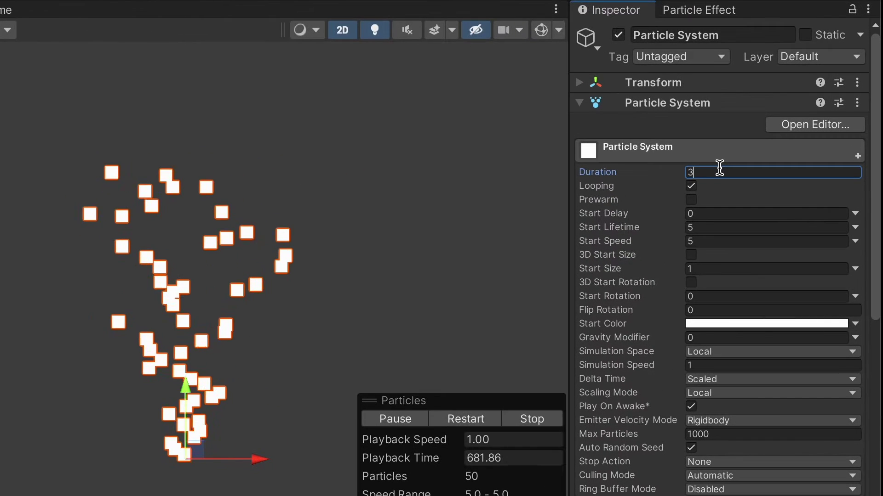
{"action": "type", "text": "3"}
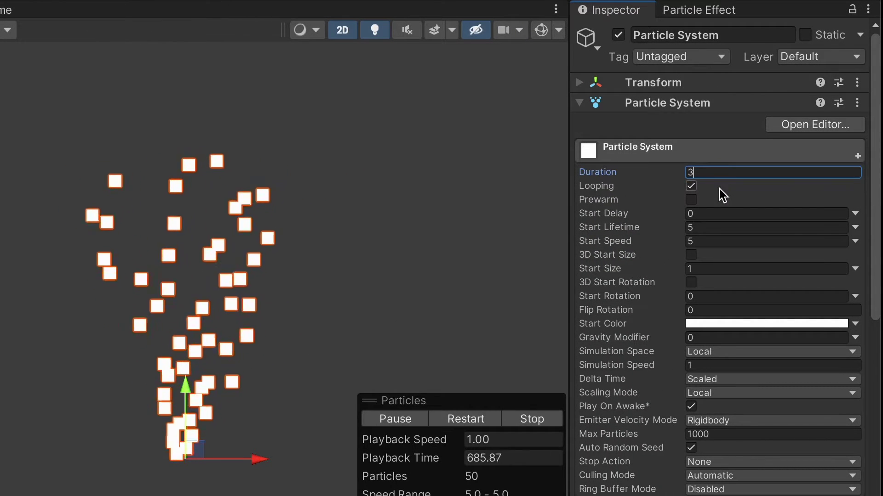
{"action": "left_click", "coordinate": [705, 226]}
{"action": "type", "text": "2"}
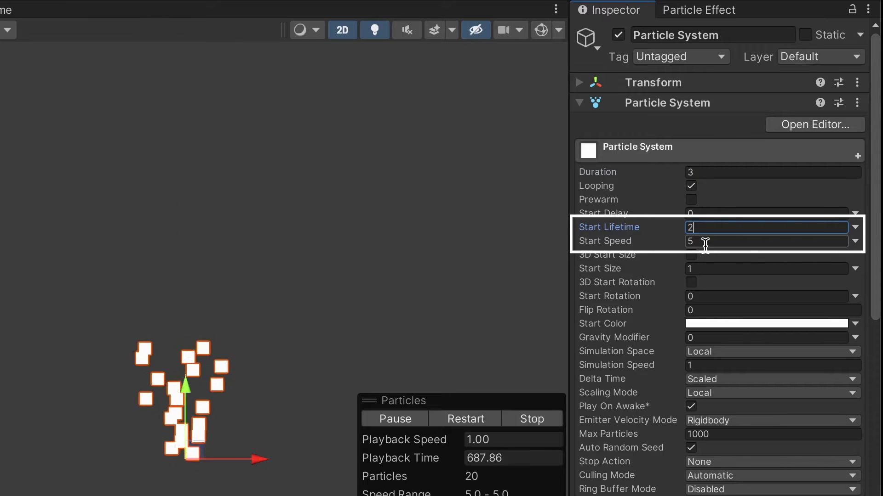
{"action": "left_click", "coordinate": [704, 242]}
{"action": "type", "text": "1"}
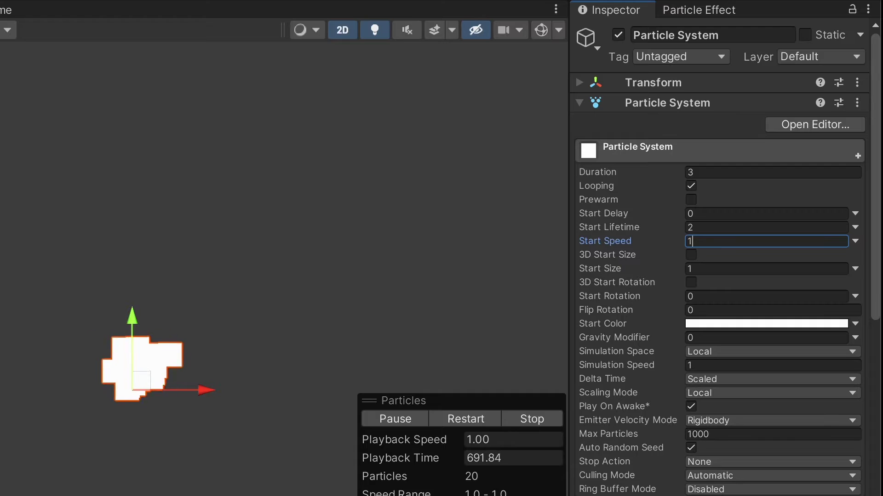
{"action": "key", "text": "Return"}
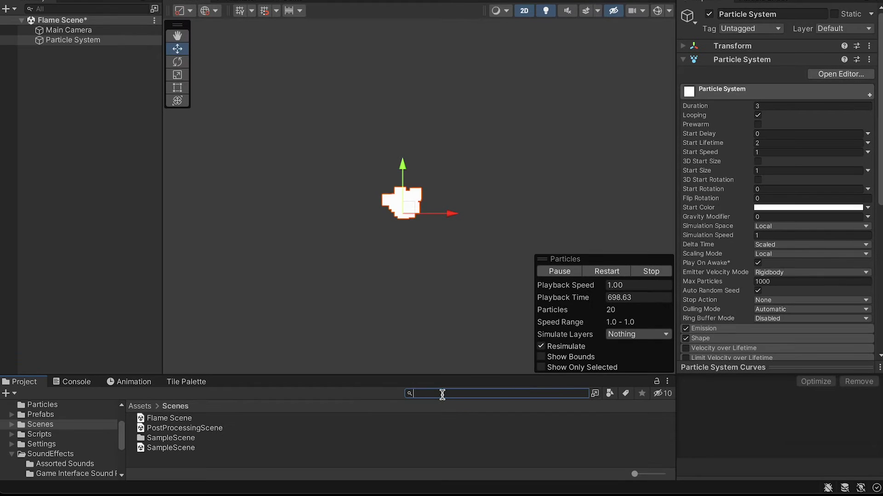
- Search the project for "sconce" and add the TorchSconce sprite to the scene as its own object
{"action": "left_click", "coordinate": [442, 394]}
{"action": "type", "text": "sconce"}
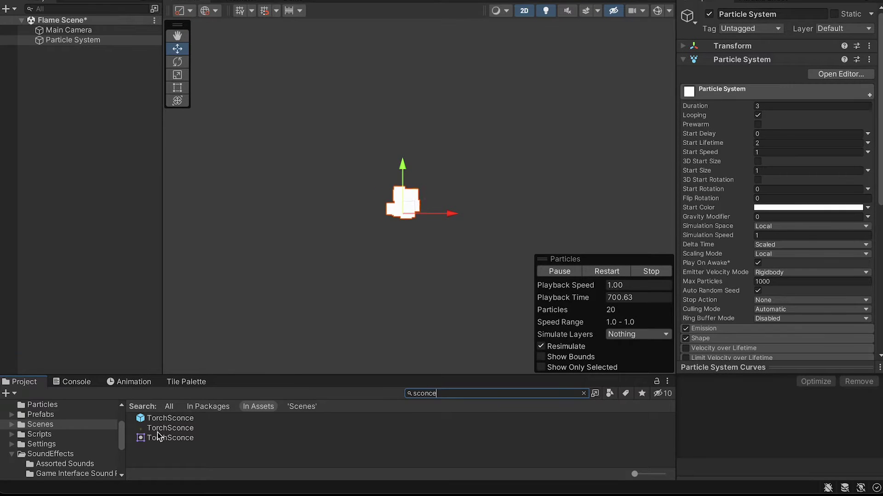
{"action": "left_click_drag", "start_coordinate": [157, 428], "coordinate": [99, 213]}
{"action": "left_click_drag", "start_coordinate": [73, 108], "coordinate": [75, 106]}
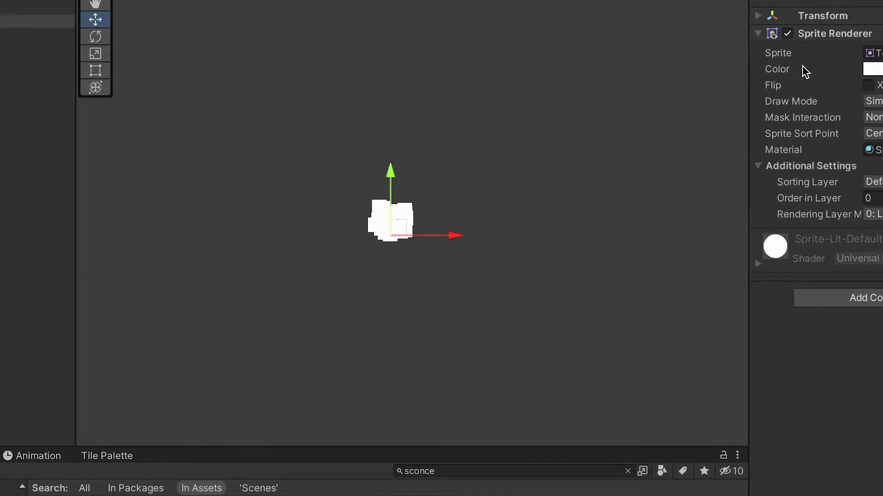
- Position the torch sconce directly beneath the white particles
{"action": "left_click", "coordinate": [809, 15]}
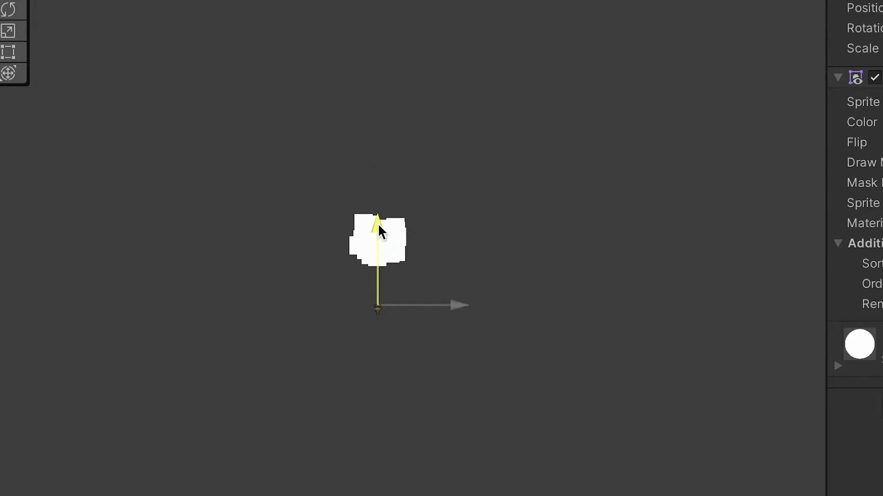
{"action": "scroll", "coordinate": [364, 406], "scroll_direction": "up", "scroll_amount": 5}
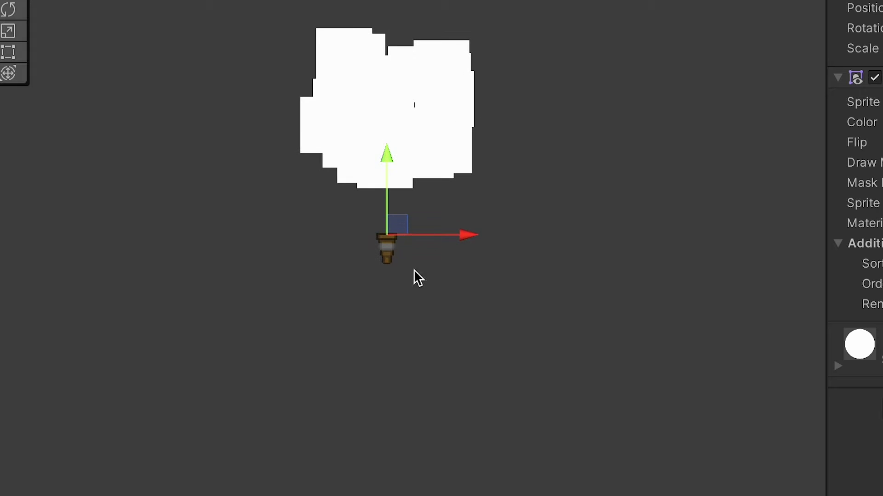
{"action": "left_click_drag", "start_coordinate": [393, 222], "coordinate": [390, 182]}
- Scale the particle system to 0.3 on X, Y and Z
{"action": "left_click", "coordinate": [449, 185]}
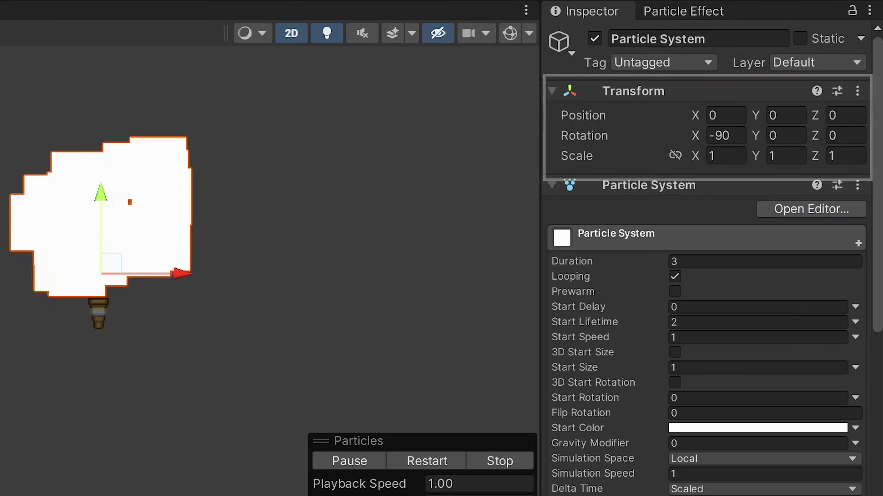
{"action": "left_click", "coordinate": [738, 156]}
{"action": "type", "text": ".3"}
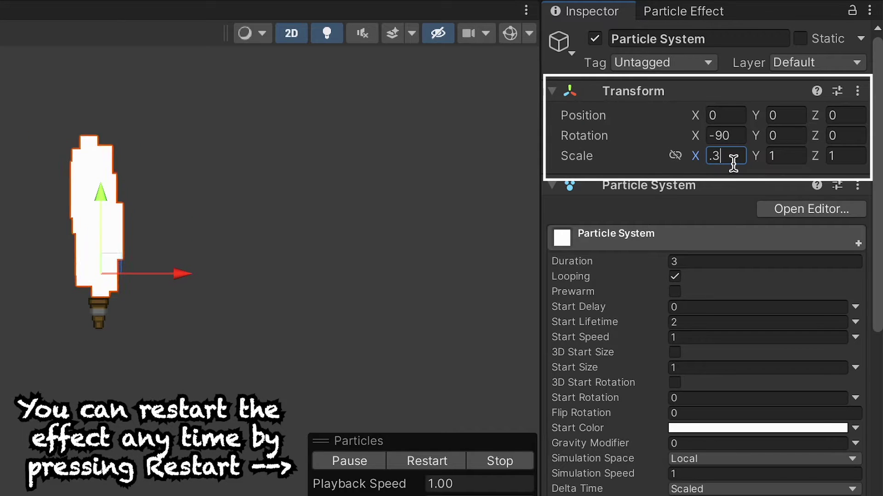
{"action": "key", "text": "Tab"}
{"action": "type", "text": ".3"}
{"action": "key", "text": "Tab"}
{"action": "type", "text": ".3"}
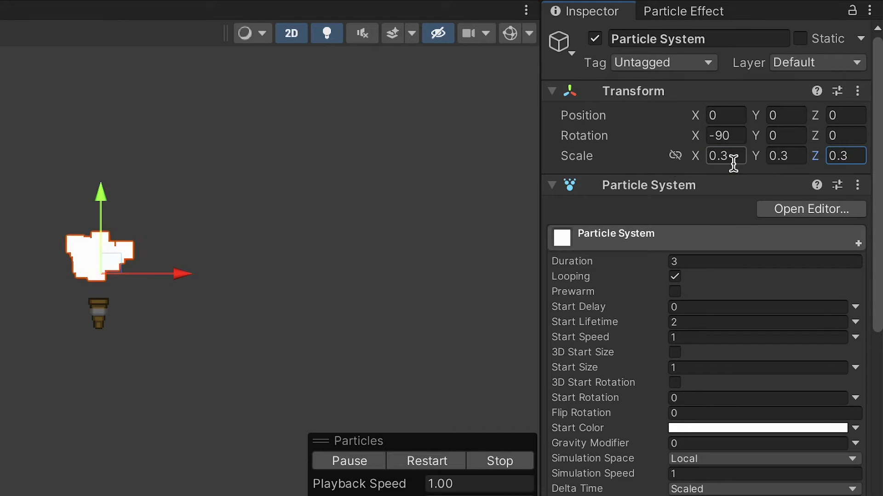
- Move the particle system down onto the top of the sconce, to about X -0.04, Y -0.32
{"action": "scroll", "coordinate": [134, 329], "scroll_direction": "up", "scroll_amount": 2}
{"action": "left_click_drag", "start_coordinate": [100, 244], "coordinate": [103, 266]}
{"action": "scroll", "coordinate": [128, 297], "scroll_direction": "up", "scroll_amount": 2}
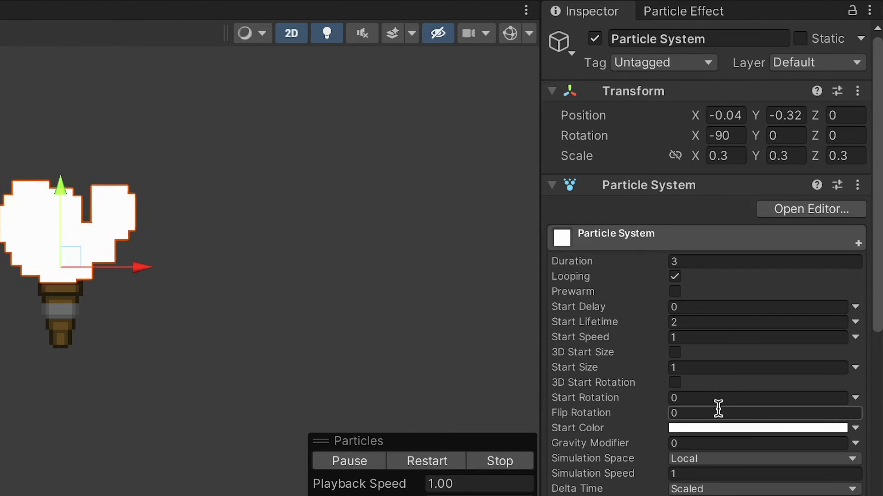
- Set the particles' Start Size to 0.6 and collapse the main particle settings
{"action": "left_click", "coordinate": [711, 370]}
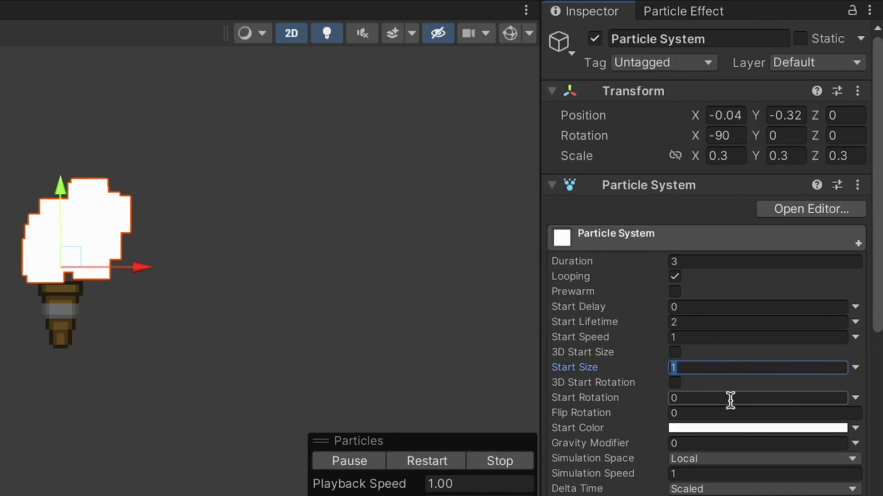
{"action": "type", "text": "."}
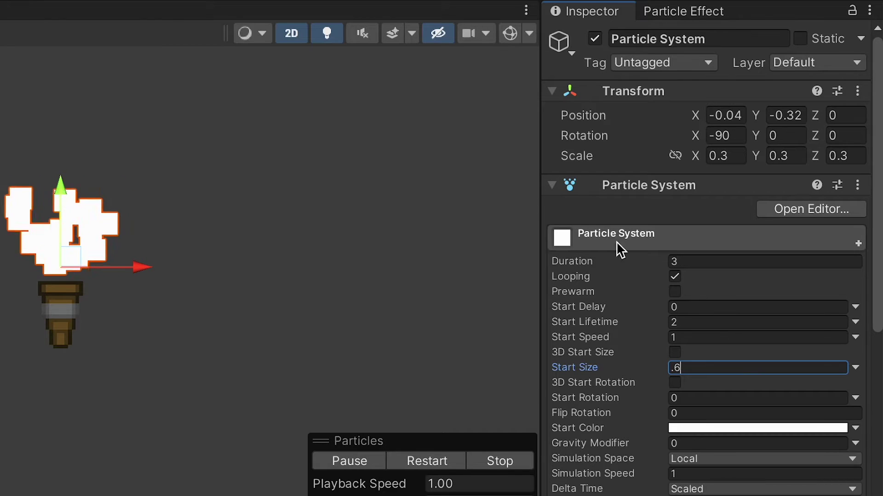
{"action": "type", "text": "6"}
{"action": "left_click", "coordinate": [605, 244]}
- Set the emission's Rate over Time to 100
{"action": "left_click", "coordinate": [603, 260]}
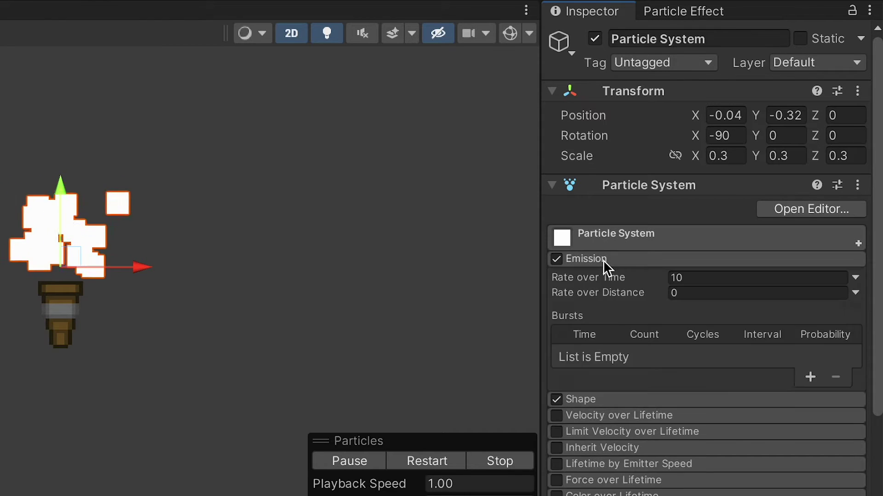
{"action": "left_click", "coordinate": [712, 278]}
{"action": "type", "text": "100"}
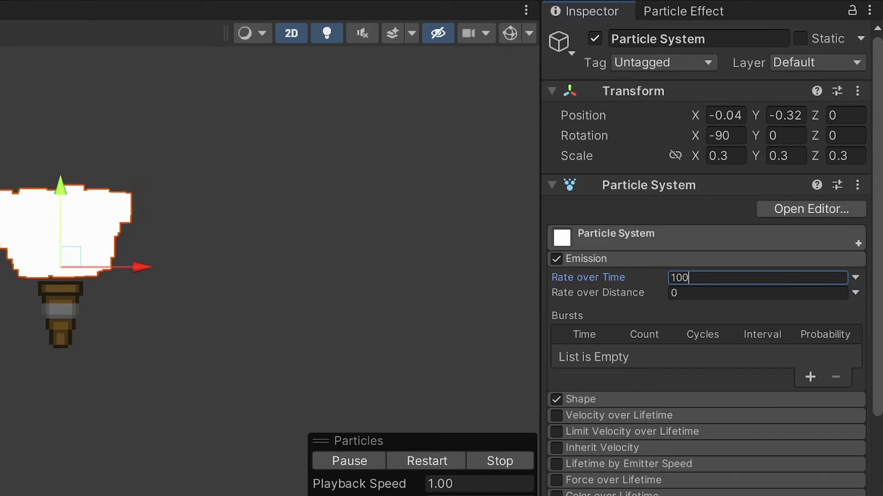
{"action": "left_click", "coordinate": [595, 260]}
- Set the cone emitter shape's Angle to 0 and its Arc to 90
{"action": "left_click", "coordinate": [600, 274]}
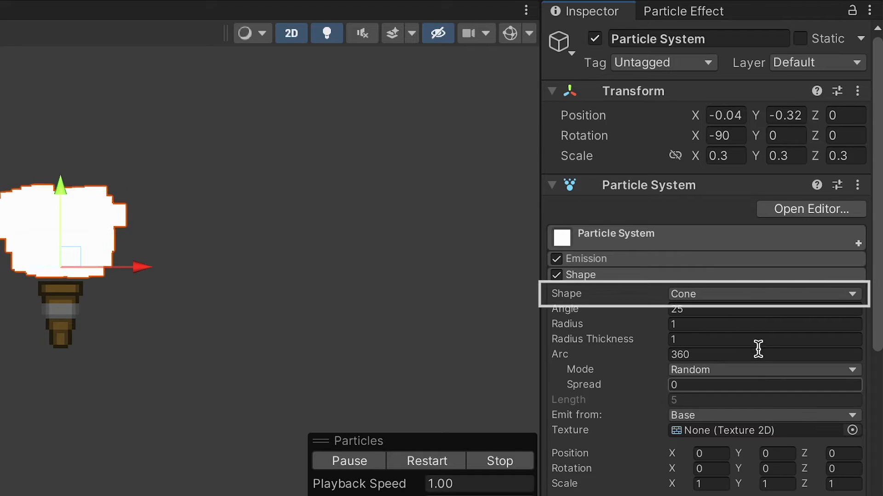
{"action": "left_click", "coordinate": [739, 309]}
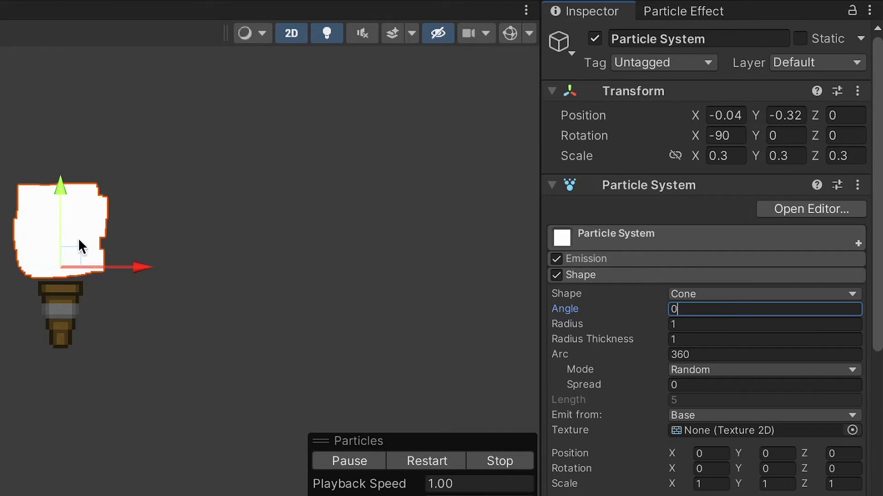
{"action": "left_click", "coordinate": [721, 354]}
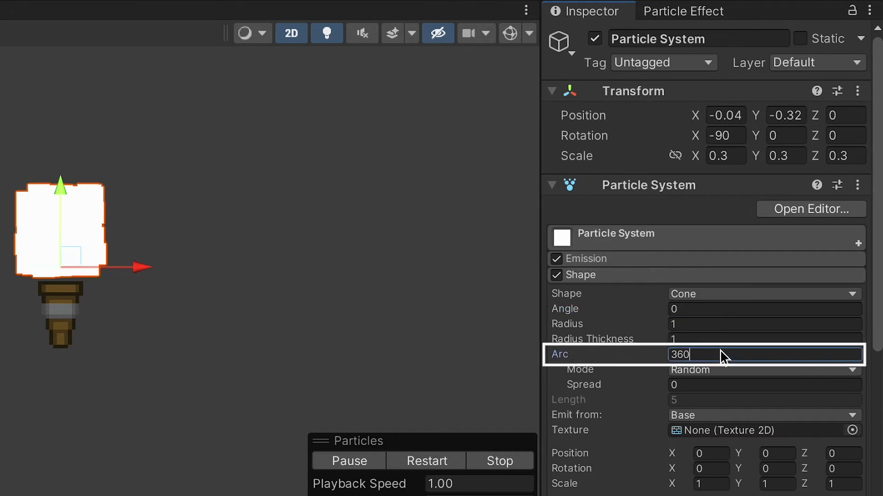
{"action": "type", "text": "90"}
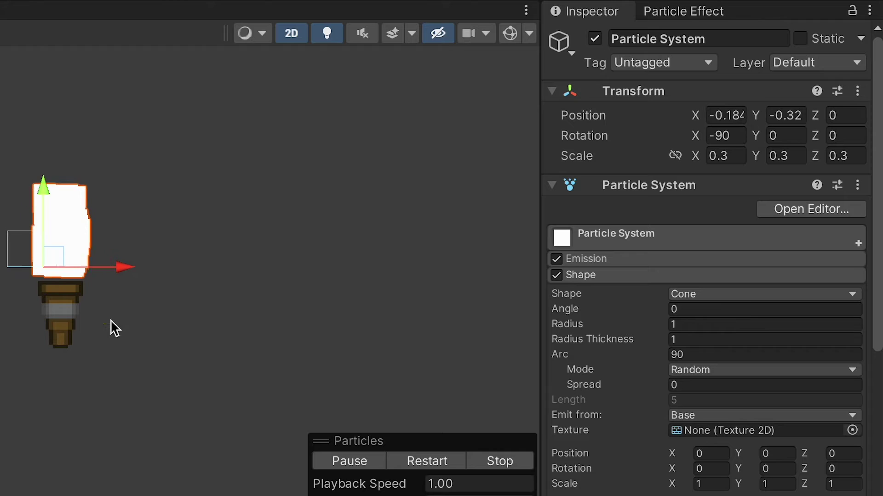
{"action": "left_click", "coordinate": [639, 274]}
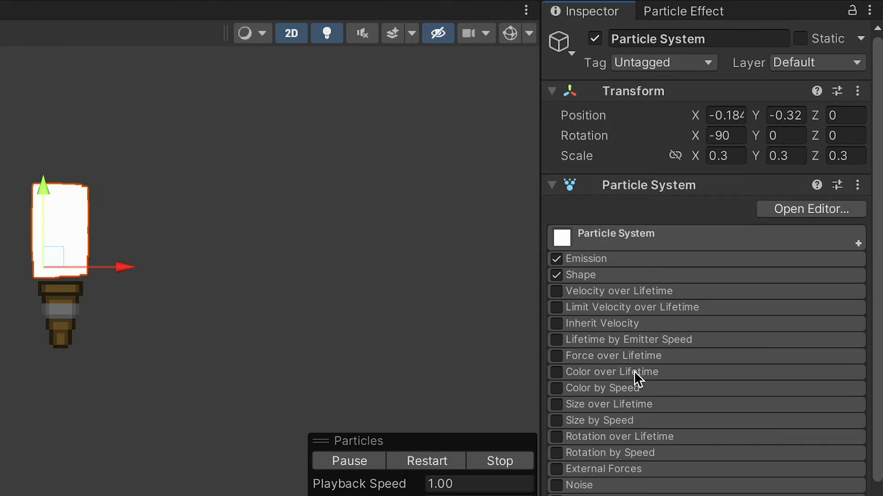
- Enable Color over Lifetime and apply the red-to-yellow gradient preset
{"action": "left_click", "coordinate": [630, 372]}
{"action": "left_click", "coordinate": [556, 372]}
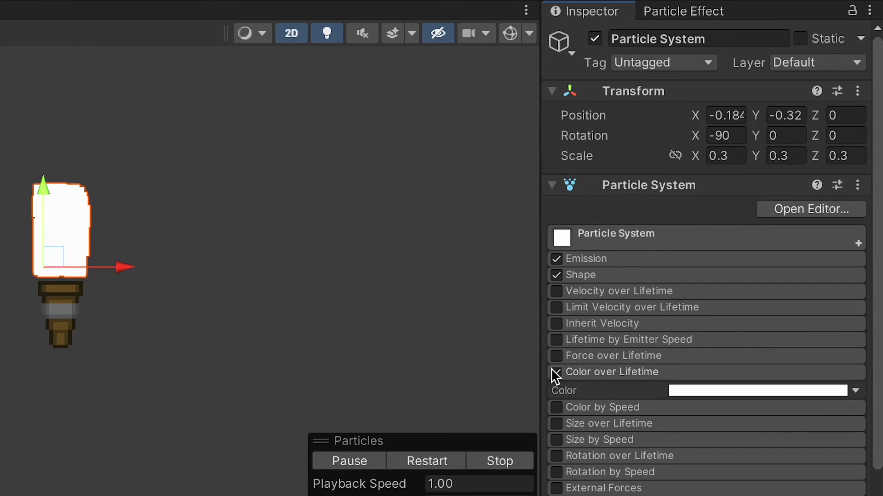
{"action": "left_click", "coordinate": [720, 391]}
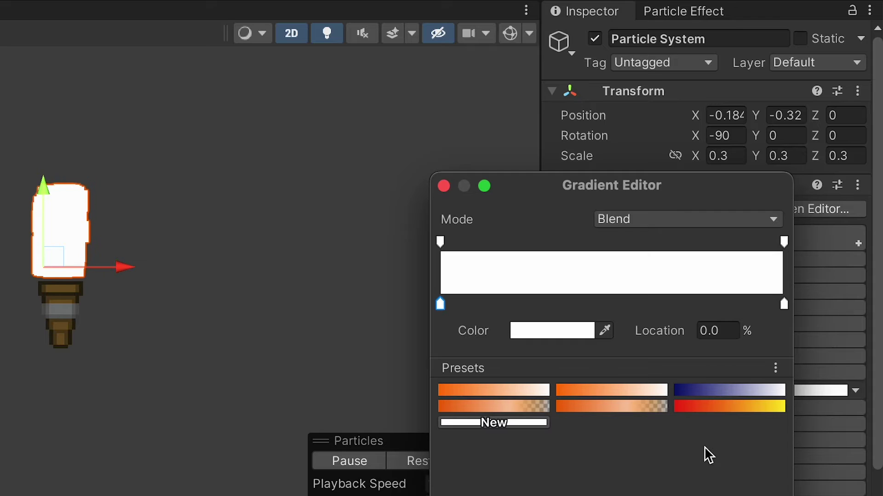
{"action": "left_click", "coordinate": [711, 405]}
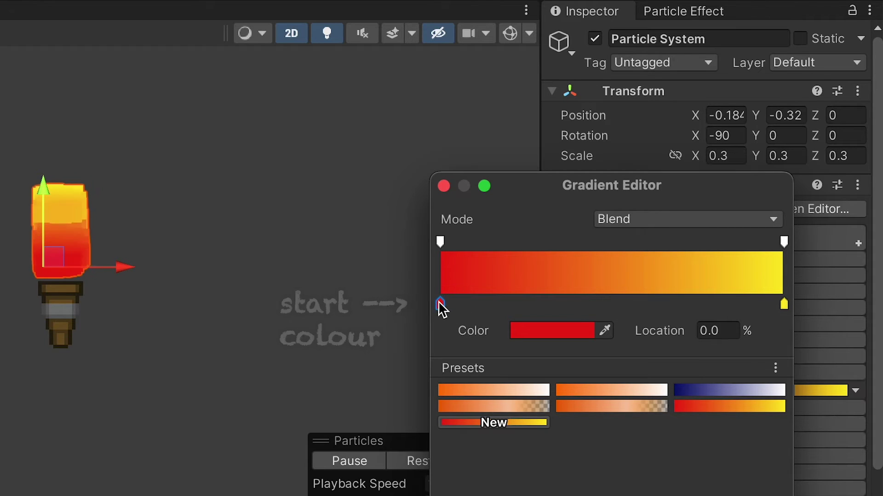
- Fade out the yellow end of the gradient by setting its alpha to 0, and close the gradient editor
{"action": "left_click", "coordinate": [785, 305]}
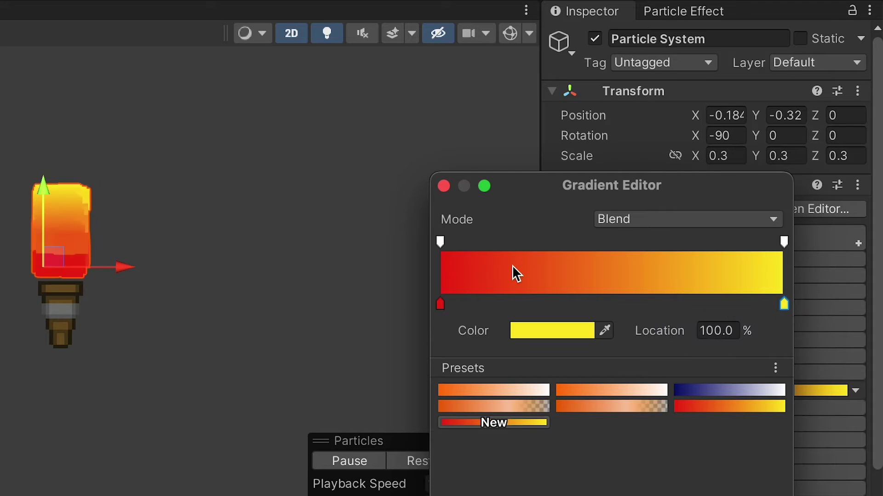
{"action": "left_click", "coordinate": [783, 241]}
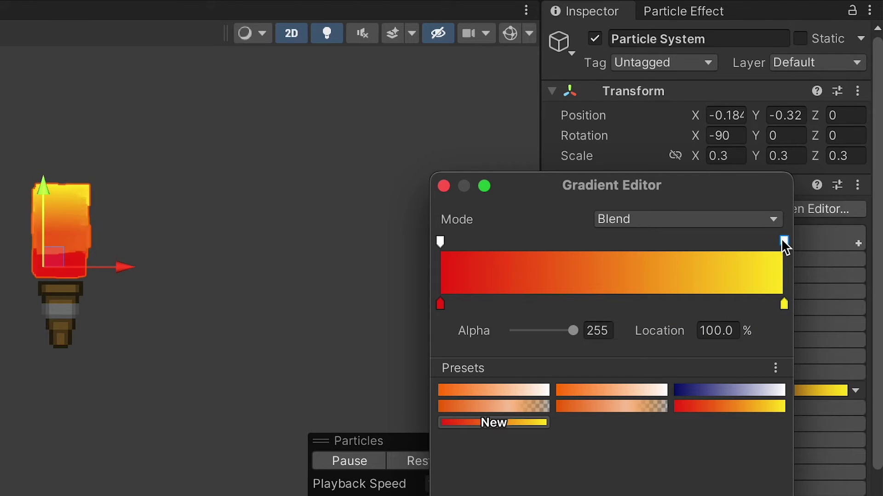
{"action": "left_click_drag", "start_coordinate": [572, 330], "coordinate": [395, 316]}
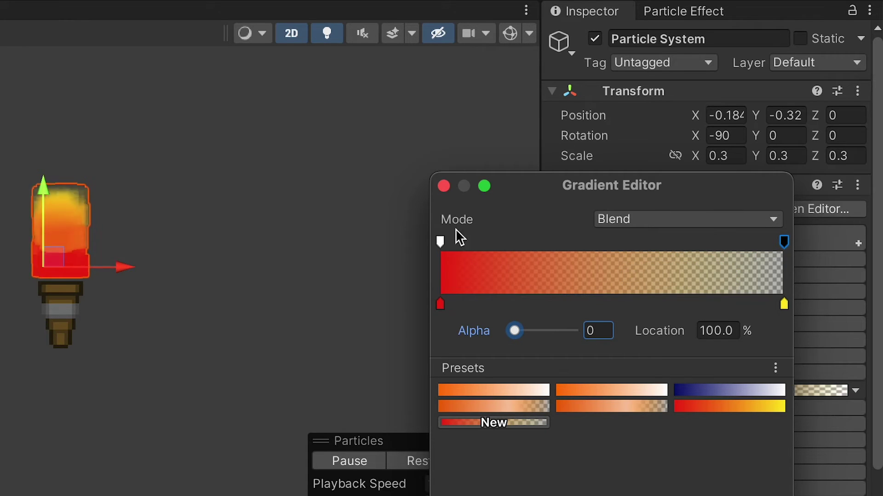
{"action": "left_click", "coordinate": [443, 186]}
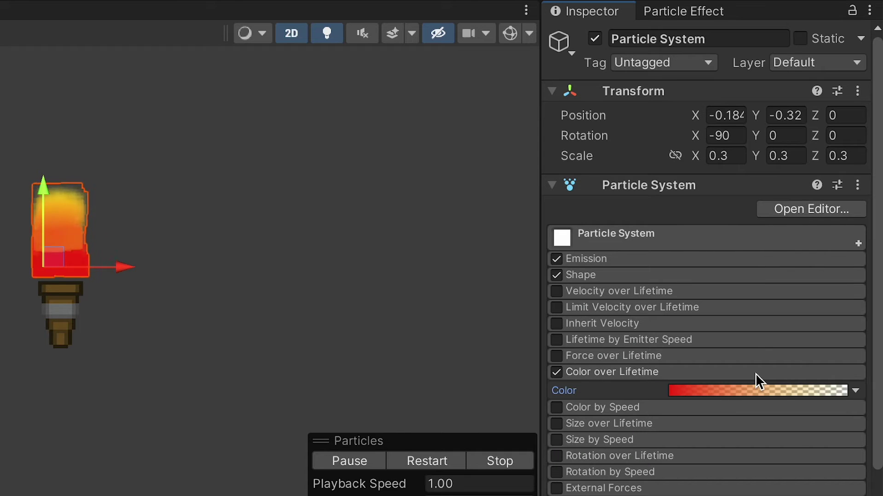
- Enable Size over Lifetime on the particle system and keep its size in Curve mode
{"action": "left_click", "coordinate": [653, 371]}
{"action": "left_click", "coordinate": [627, 405]}
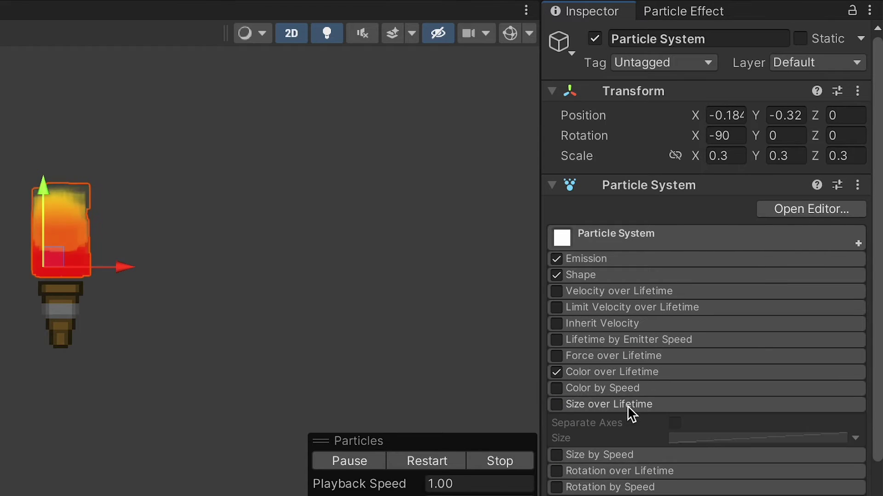
{"action": "left_click", "coordinate": [556, 404]}
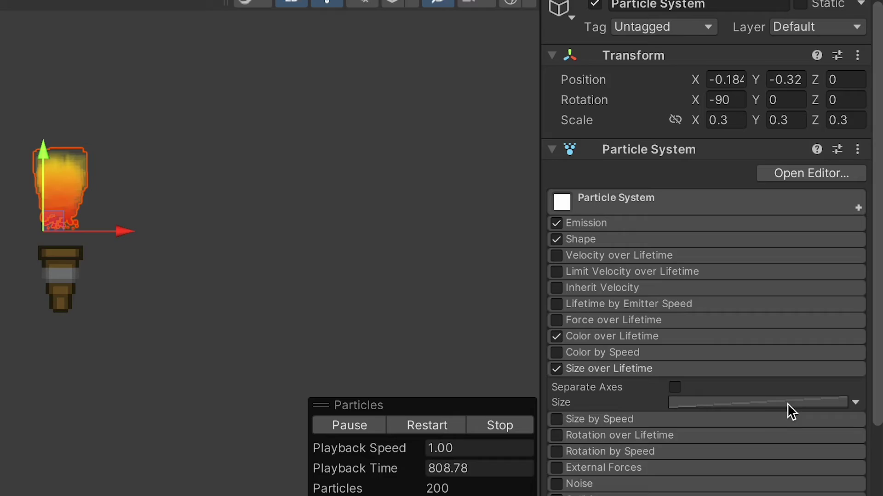
{"action": "left_click", "coordinate": [813, 438]}
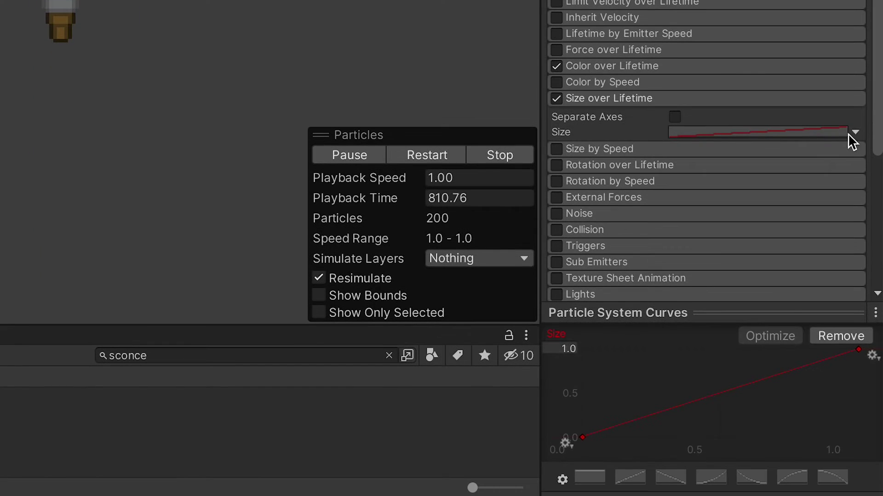
{"action": "left_click", "coordinate": [855, 178]}
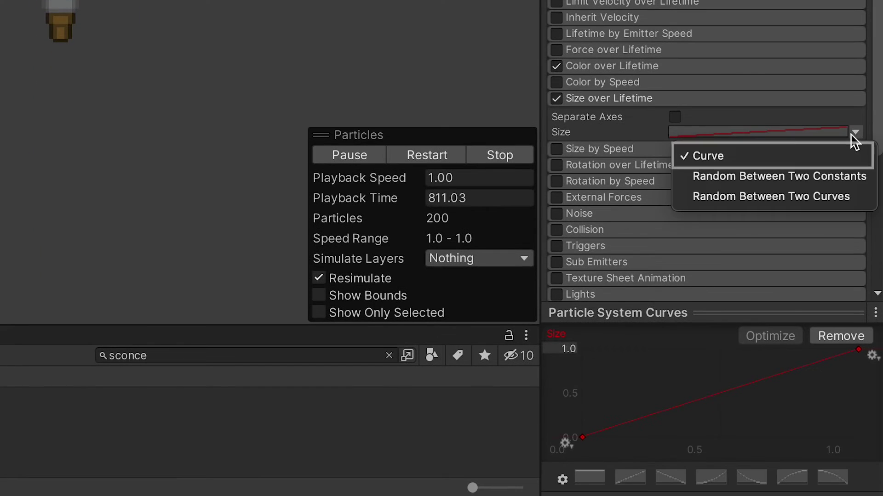
{"action": "left_click", "coordinate": [767, 200]}
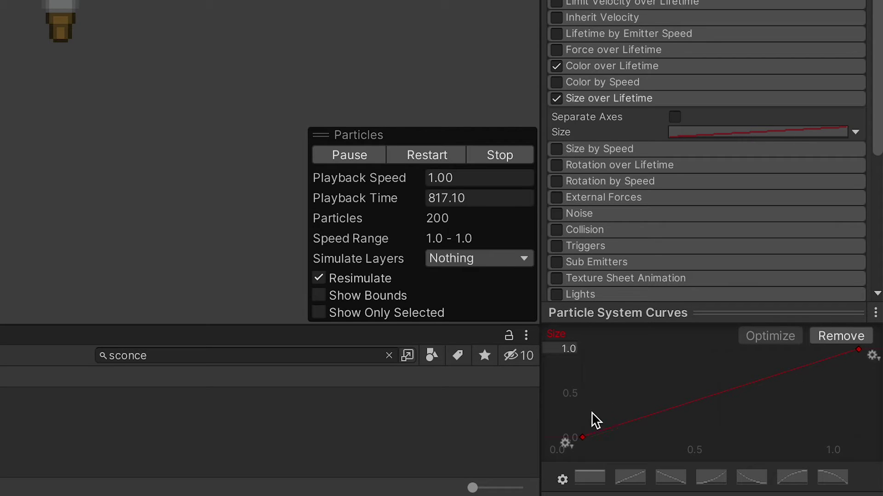
- Reshape the size curve to shrink from 1.0 to 0.0 over the lifetime, applying the linear descending preset, and collapse the module
{"action": "left_click_drag", "start_coordinate": [582, 437], "coordinate": [582, 356]}
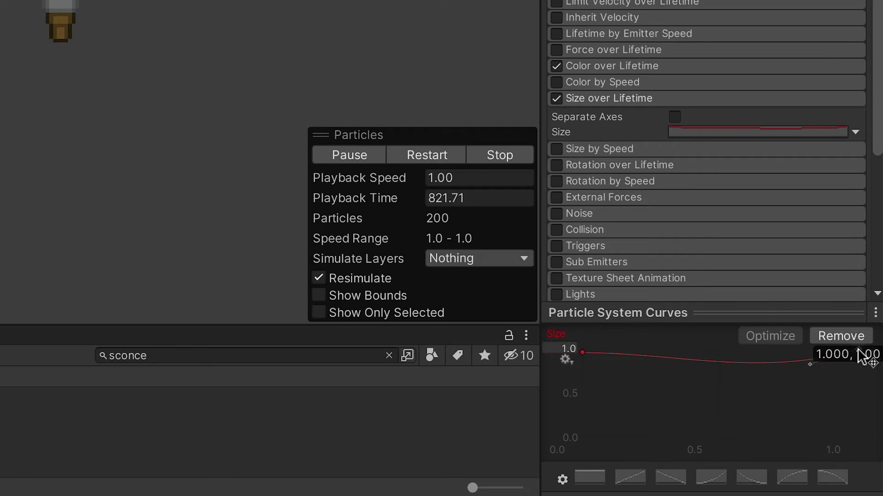
{"action": "left_click_drag", "start_coordinate": [861, 358], "coordinate": [858, 437]}
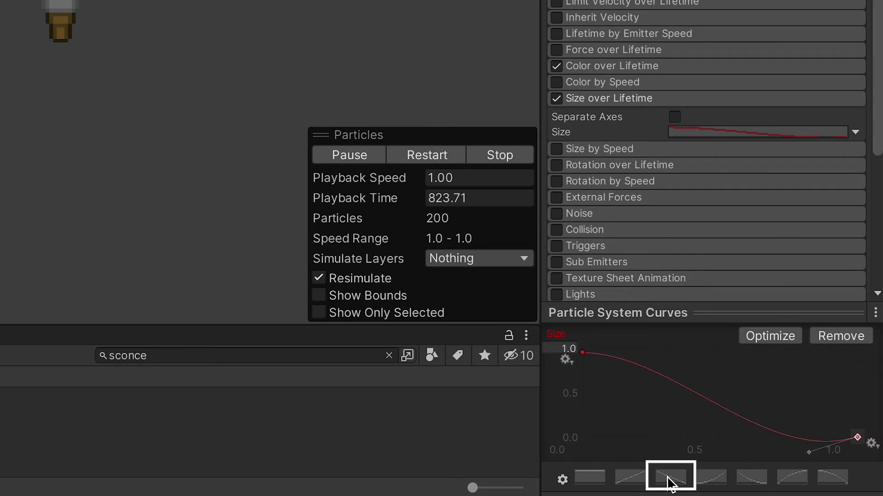
{"action": "left_click", "coordinate": [669, 481]}
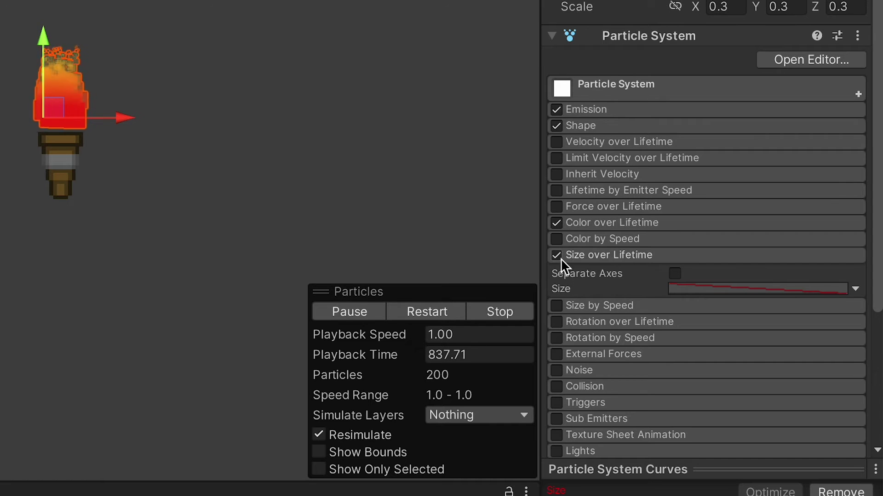
{"action": "left_click", "coordinate": [604, 258]}
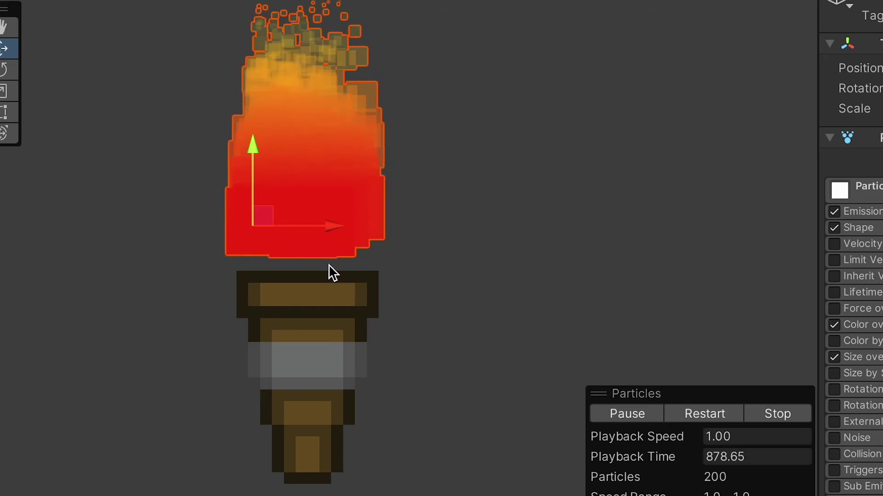
{"action": "scroll", "coordinate": [333, 274], "scroll_direction": "down", "scroll_amount": 4}
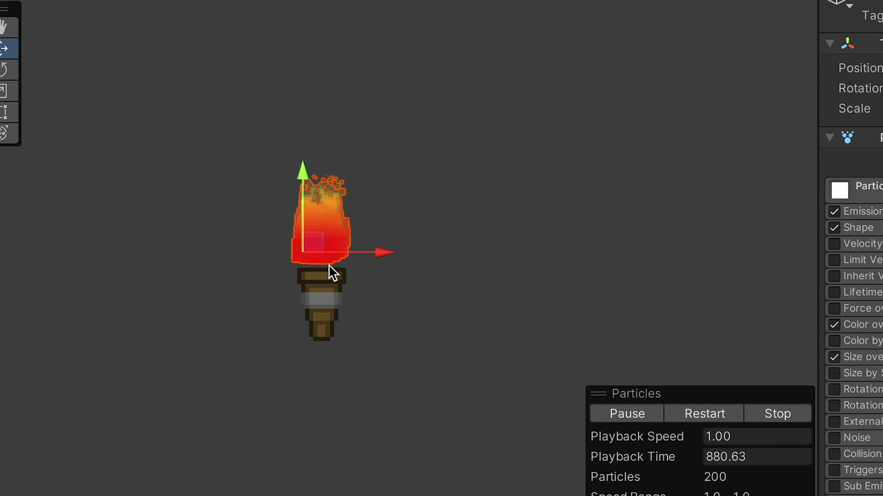
{"action": "scroll", "coordinate": [333, 273], "scroll_direction": "down", "scroll_amount": 1}
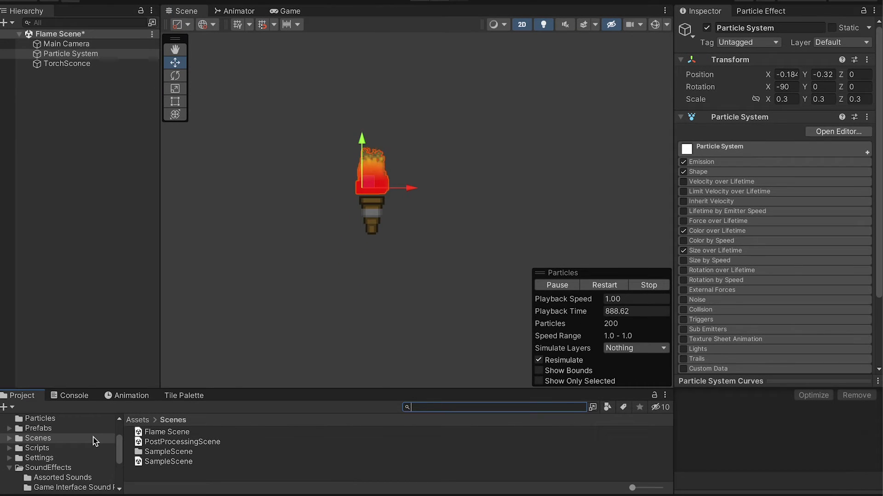
- Create a new material in the project's Particles folder
{"action": "scroll", "coordinate": [94, 435], "scroll_direction": "up", "scroll_amount": 3}
{"action": "scroll", "coordinate": [93, 437], "scroll_direction": "down", "scroll_amount": 1}
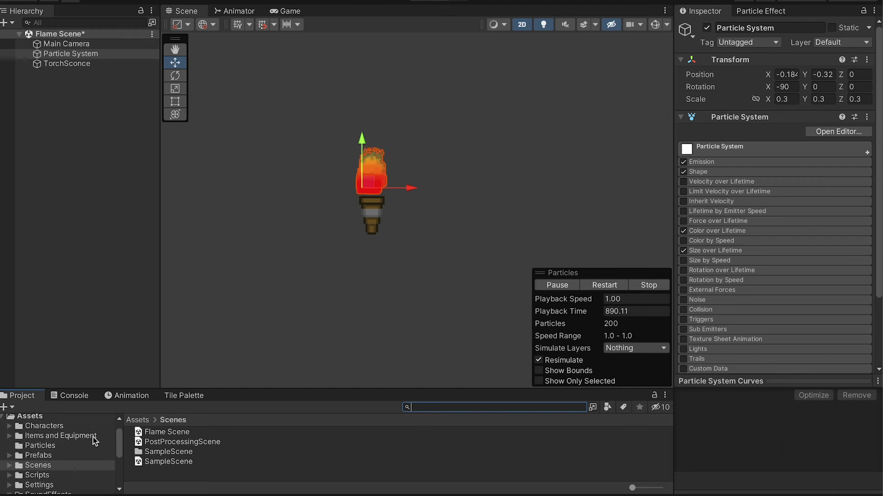
{"action": "left_click", "coordinate": [57, 445]}
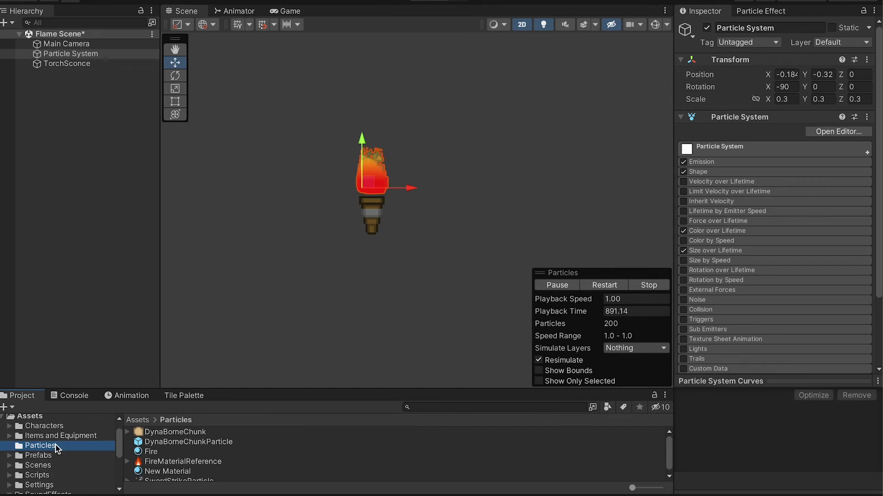
{"action": "right_click", "coordinate": [385, 442]}
{"action": "mouse_move", "coordinate": [535, 168]}
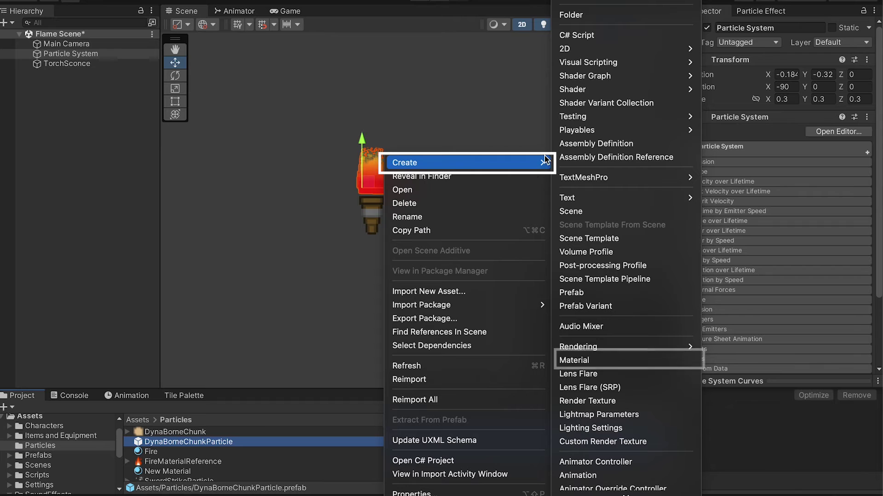
{"action": "mouse_move", "coordinate": [626, 134]}
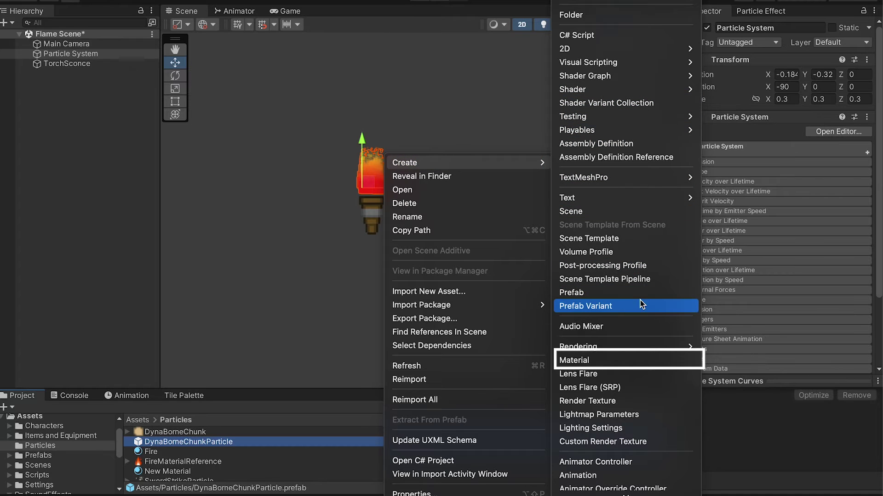
{"action": "left_click", "coordinate": [630, 360]}
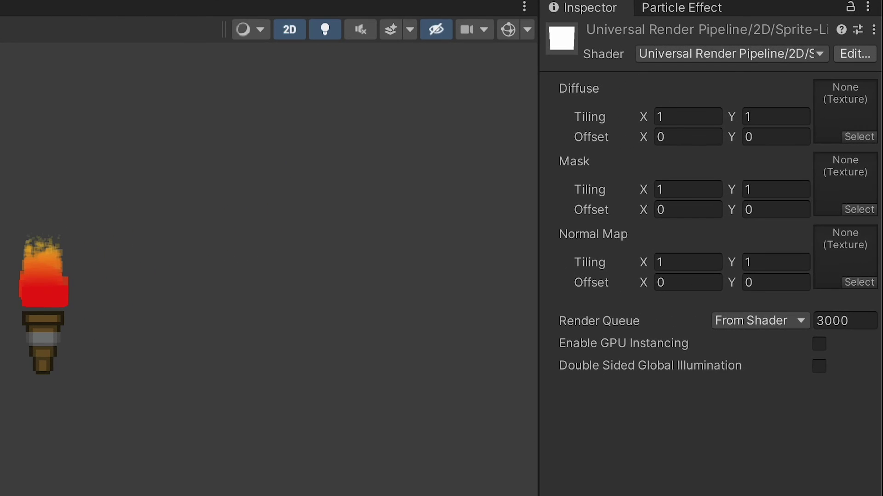
- Set the new material's shader to Legacy Shaders/Particles/Additive
{"action": "left_click", "coordinate": [781, 53]}
{"action": "scroll", "coordinate": [735, 211], "scroll_direction": "down", "scroll_amount": 2}
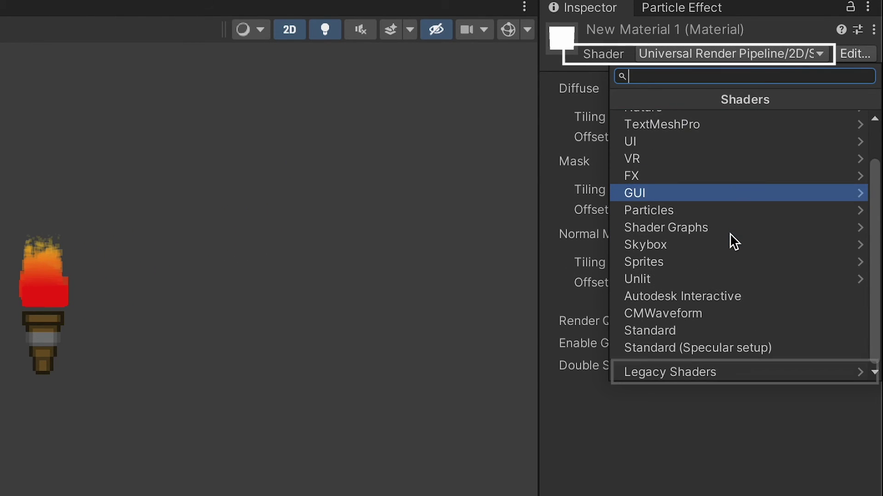
{"action": "left_click", "coordinate": [703, 369]}
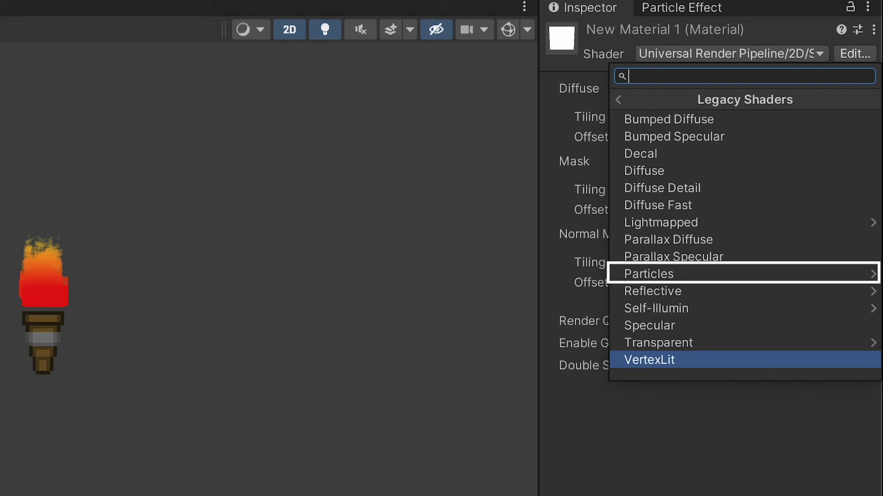
{"action": "left_click", "coordinate": [714, 274]}
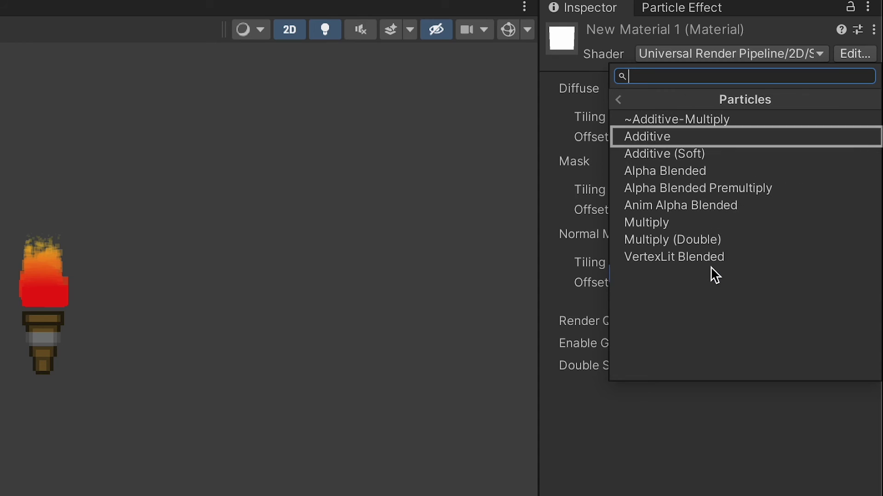
{"action": "left_click", "coordinate": [684, 137]}
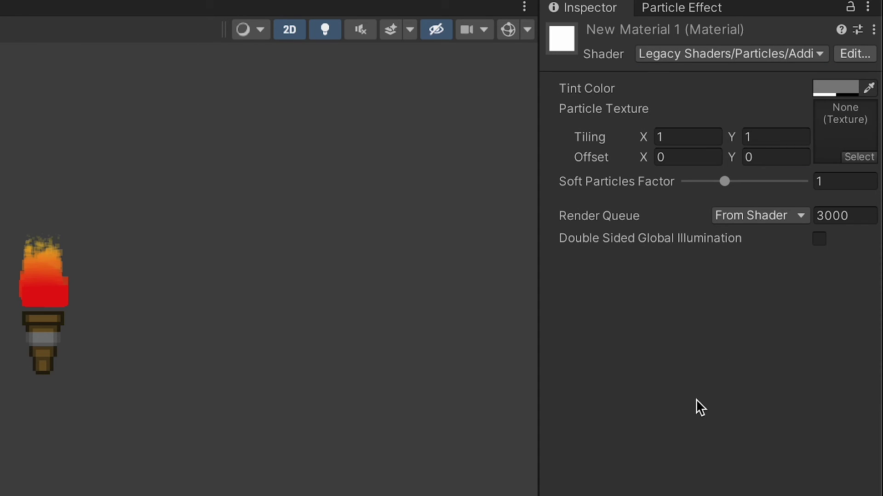
- Assign the FireMaterialReference image as the new material's Particle Texture
{"action": "left_click", "coordinate": [858, 157]}
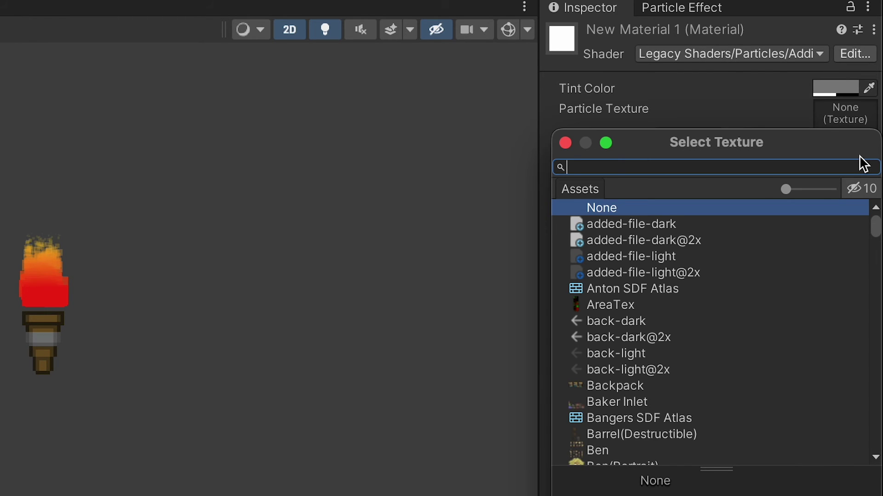
{"action": "type", "text": "fire"}
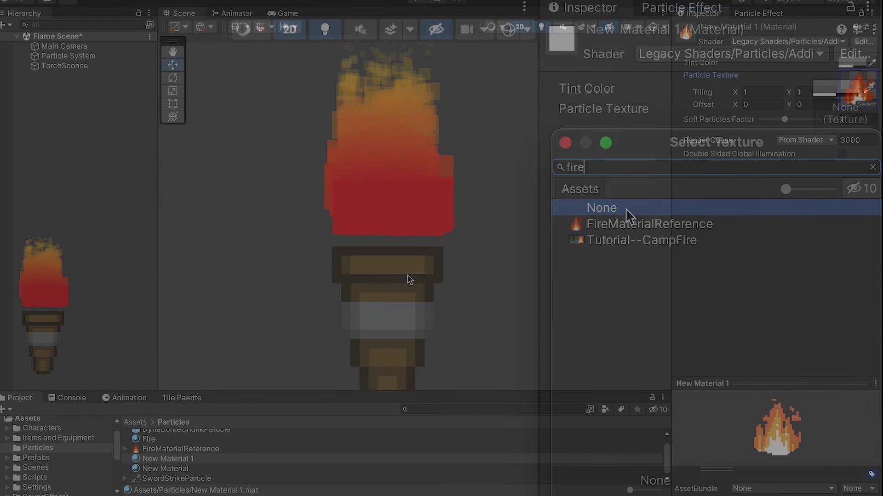
{"action": "double_click", "coordinate": [649, 224]}
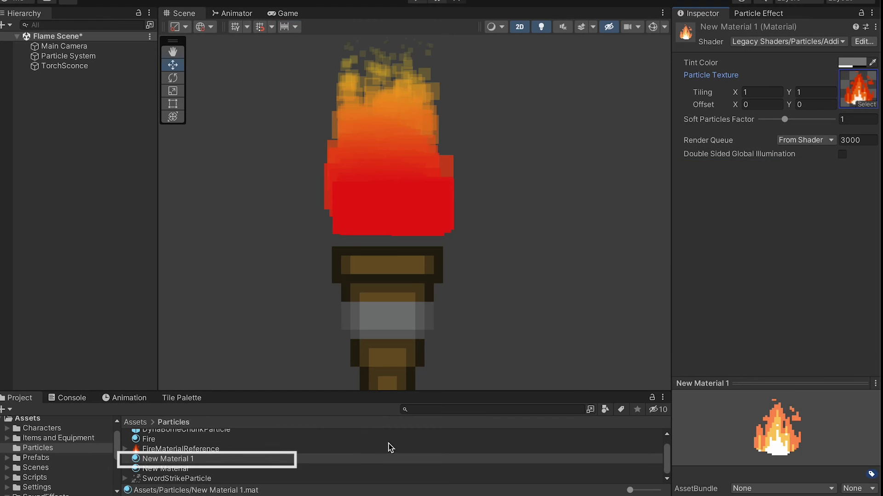
- Rename the new material in the Particles folder as FlameMaterial
{"action": "left_click", "coordinate": [192, 460]}
{"action": "right_click", "coordinate": [193, 460]}
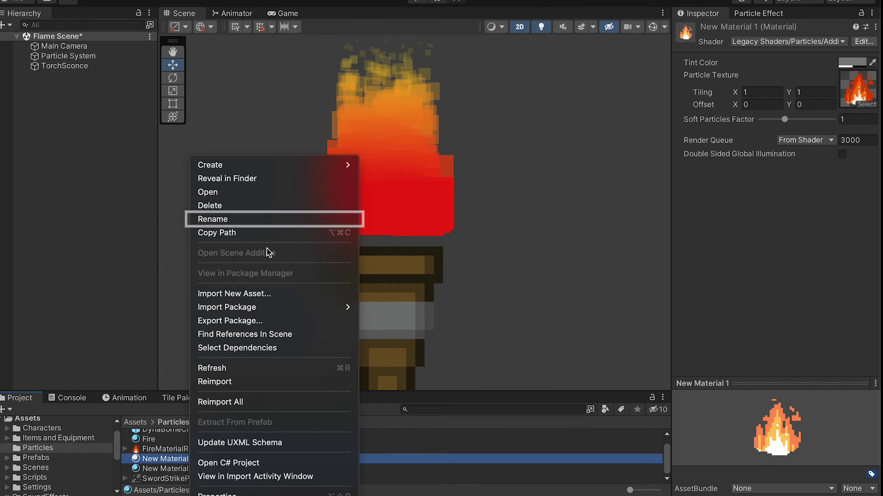
{"action": "left_click", "coordinate": [257, 220]}
{"action": "type", "text": "Flam"}
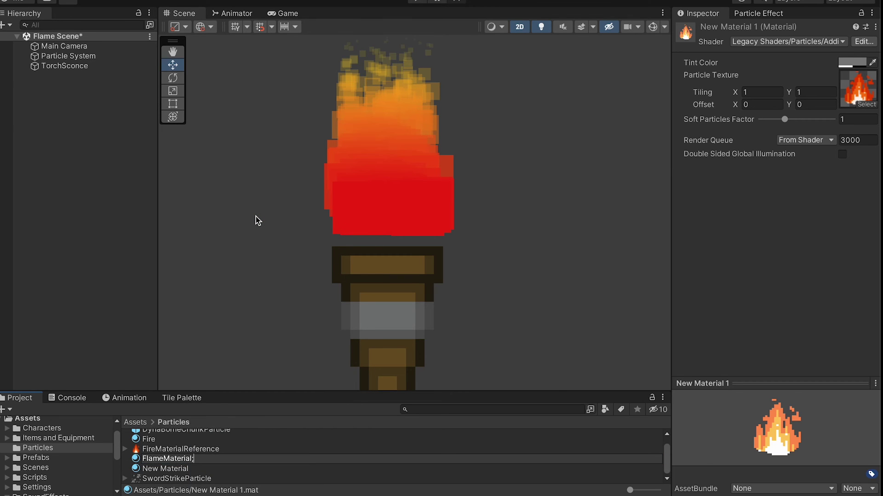
{"action": "type", "text": "eMaterial"}
{"action": "key", "text": "Return"}
- Set the material in the particle system's Renderer module to FlameMaterial
{"action": "left_click", "coordinate": [71, 59]}
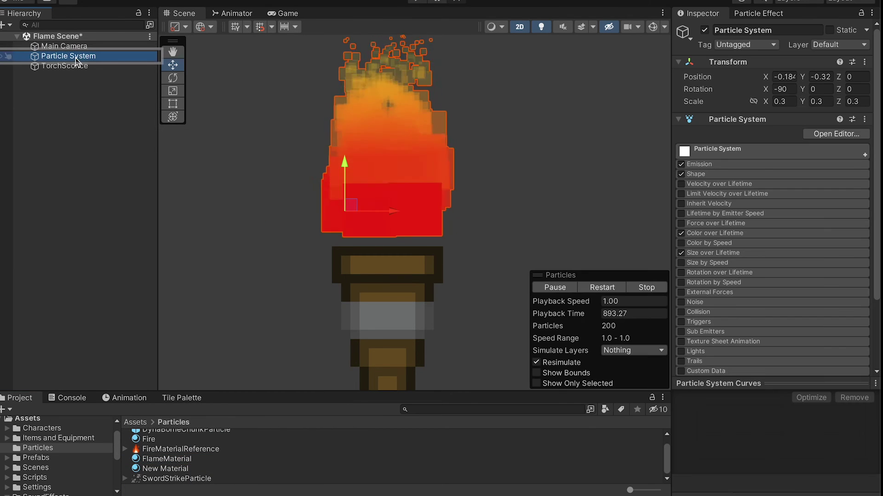
{"action": "scroll", "coordinate": [718, 208], "scroll_direction": "down", "scroll_amount": 5}
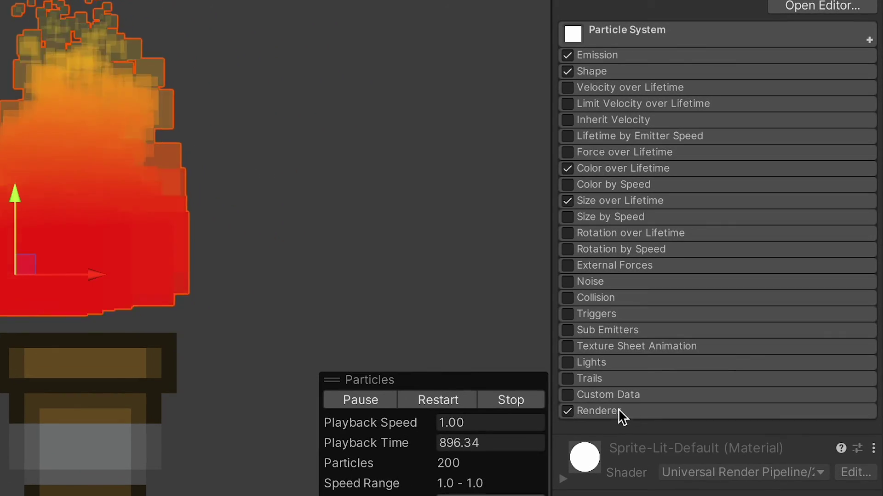
{"action": "left_click", "coordinate": [707, 297]}
{"action": "scroll", "coordinate": [617, 410], "scroll_direction": "down", "scroll_amount": 6}
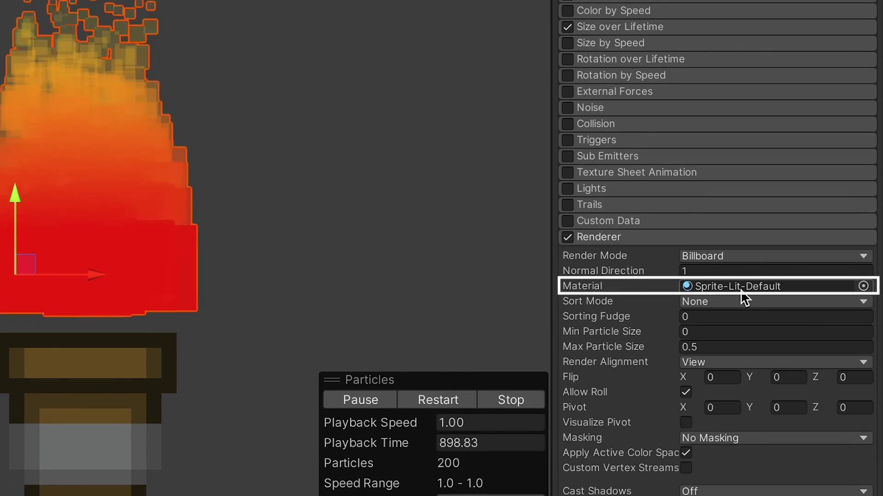
{"action": "left_click", "coordinate": [863, 286]}
{"action": "type", "text": "fla"}
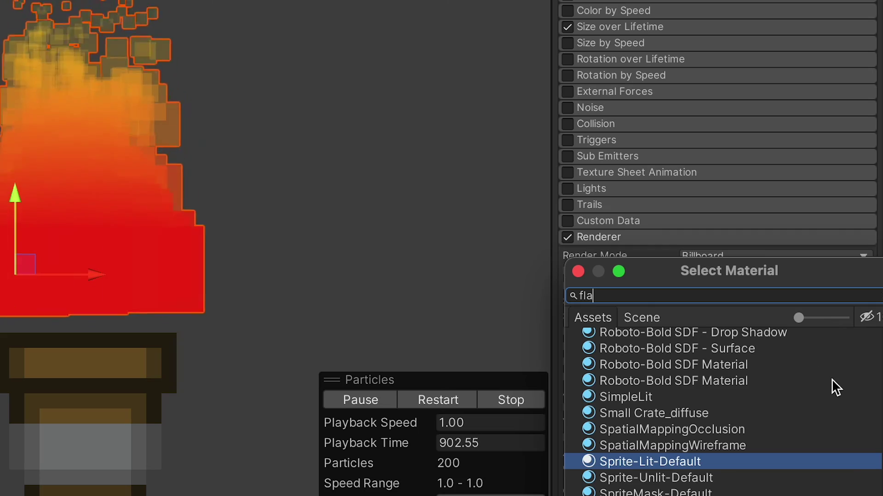
{"action": "key", "text": "Down"}
{"action": "key", "text": "Return"}
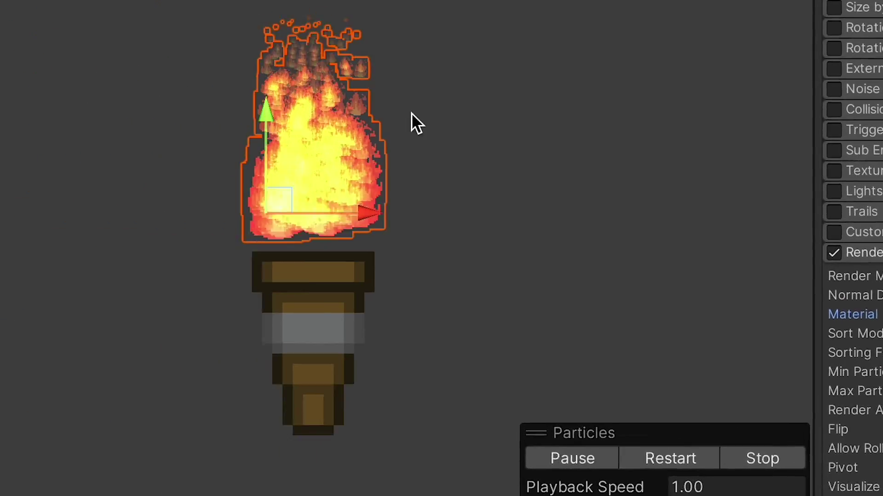